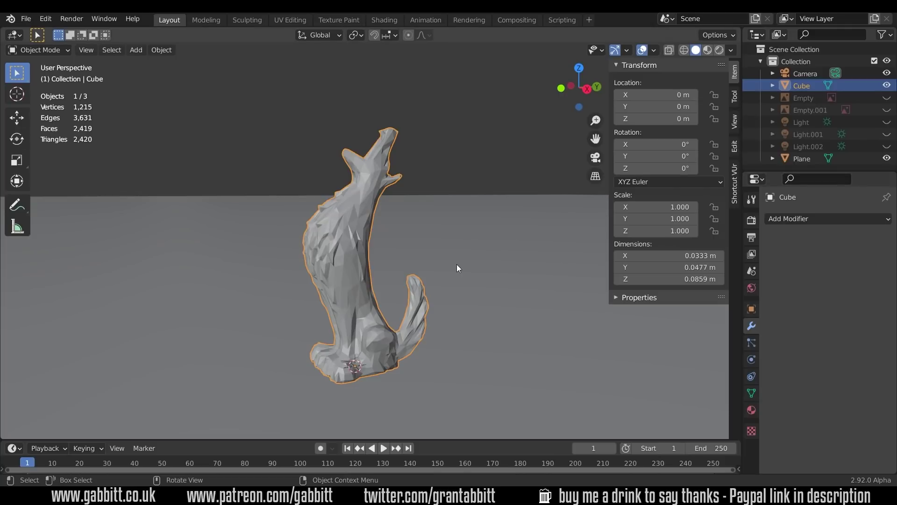
# - Switch to the UV Editing workspace, fit the UV view, and bring up the wolf's UV mapping menu
pyautogui.moveTo(407, 276); pyautogui.dragTo(441, 276, button='middle')
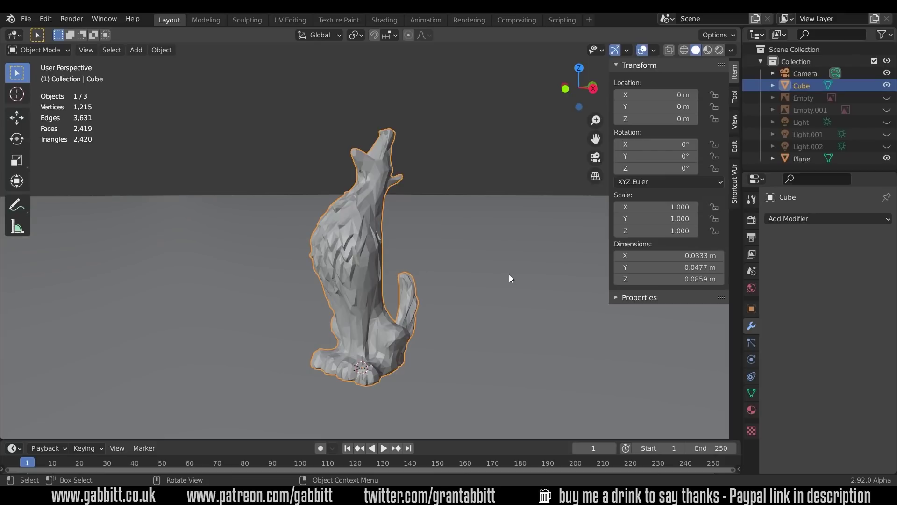
pyautogui.click(296, 21)
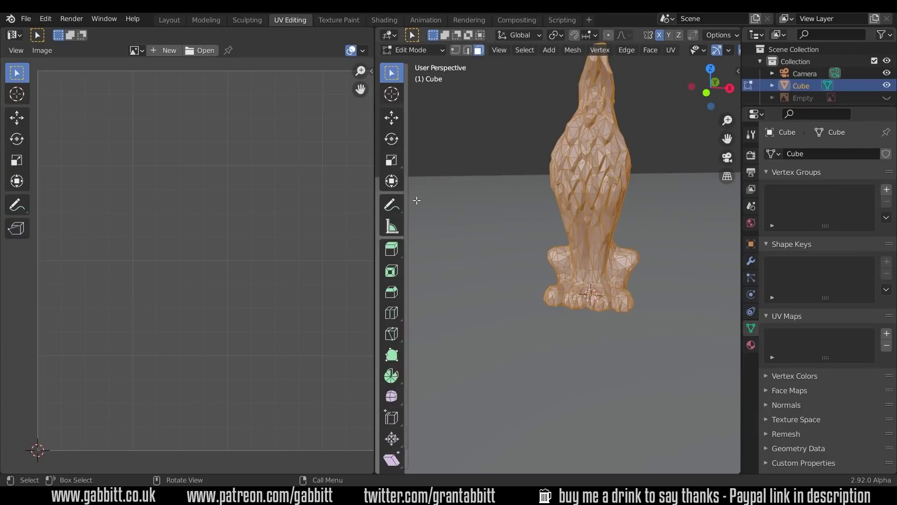
pyautogui.press('Home')
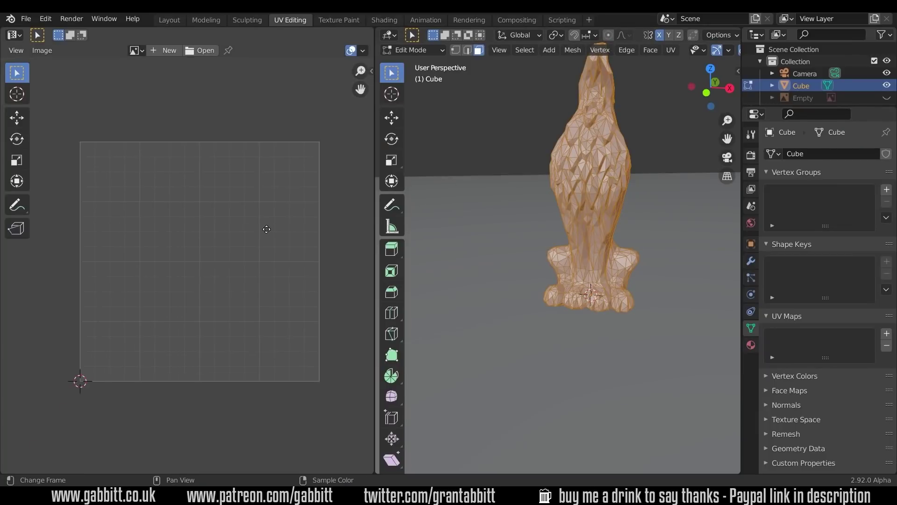
pyautogui.moveTo(524, 241)
pyautogui.mouseDown(button='middle')
pyautogui.moveTo(621, 229)
pyautogui.moveTo(620, 262)
pyautogui.moveTo(577, 321)
pyautogui.mouseUp(button='middle')
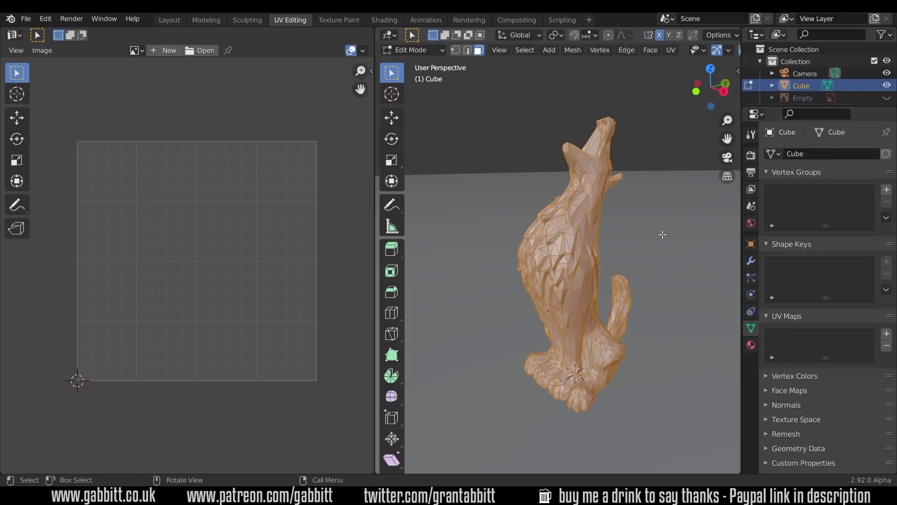
pyautogui.press('u')
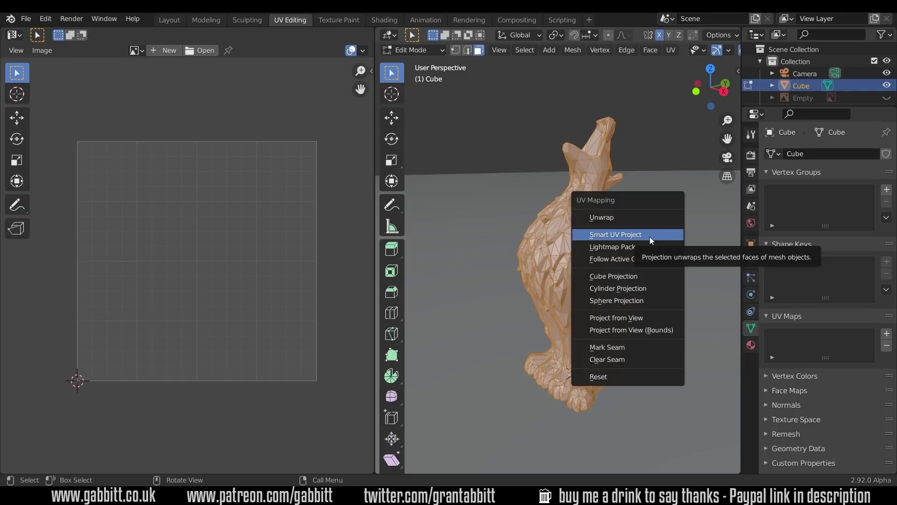
# - Smart UV Project the wolf at a 66° angle limit with island margin 0.010, then orbit to inspect
pyautogui.click(642, 236)
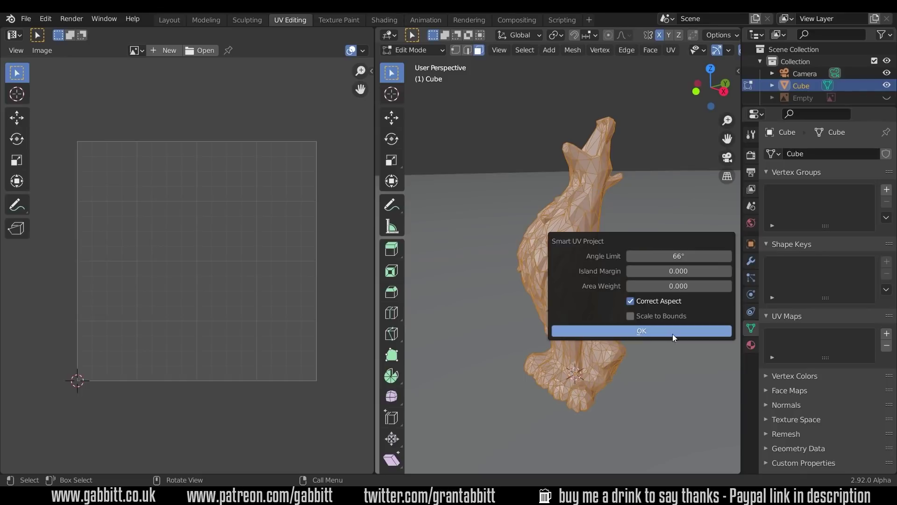
pyautogui.click(644, 331)
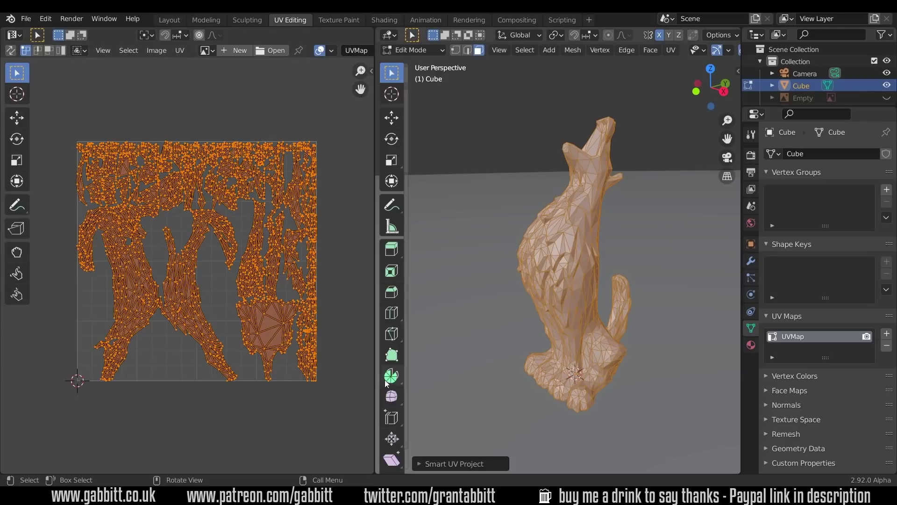
pyautogui.click(420, 465)
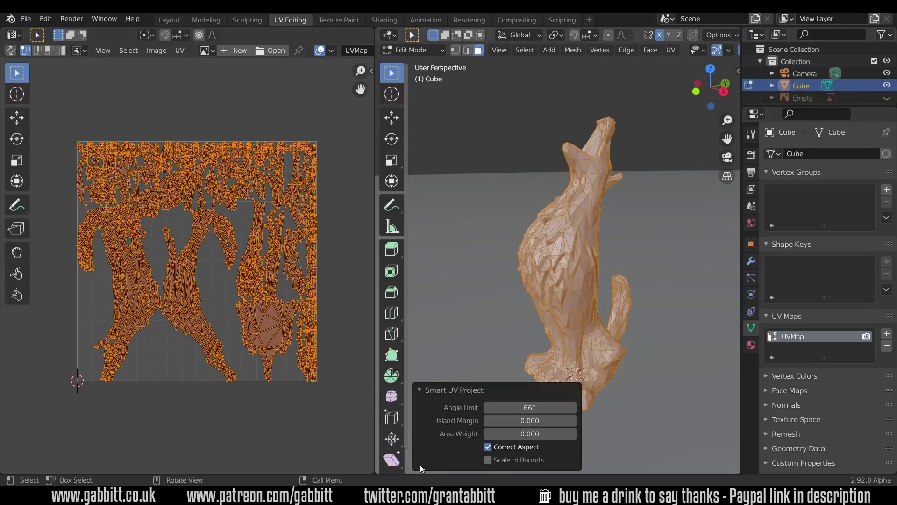
pyautogui.click(573, 425)
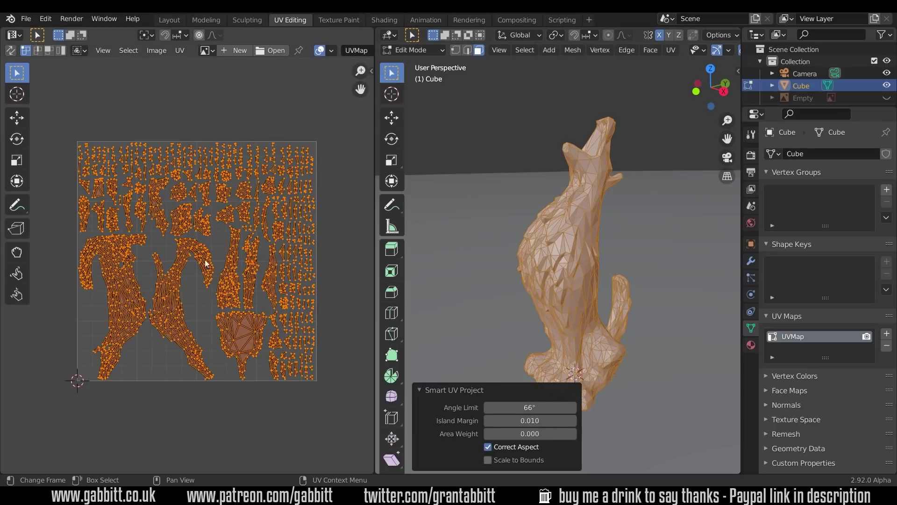
pyautogui.scroll(1, 219, 290)
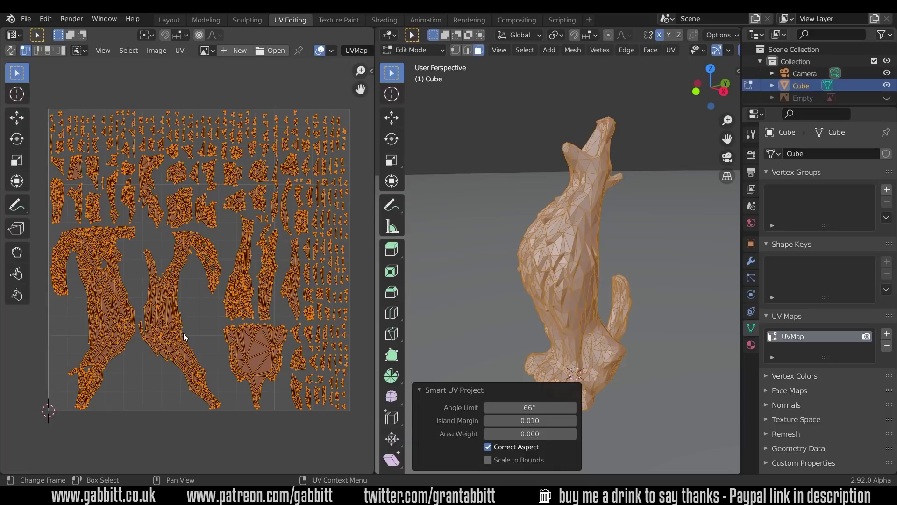
pyautogui.moveTo(593, 219); pyautogui.dragTo(617, 213, button='middle')
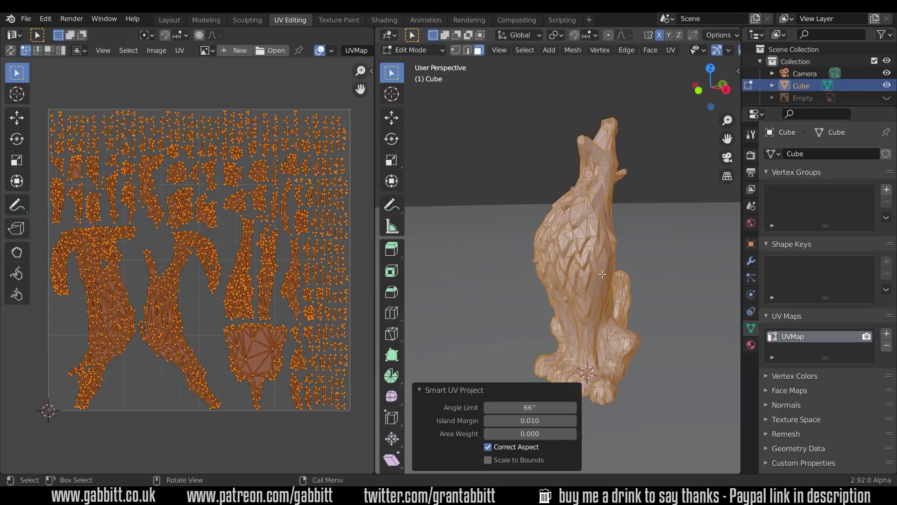
pyautogui.moveTo(601, 276); pyautogui.dragTo(491, 239, button='middle')
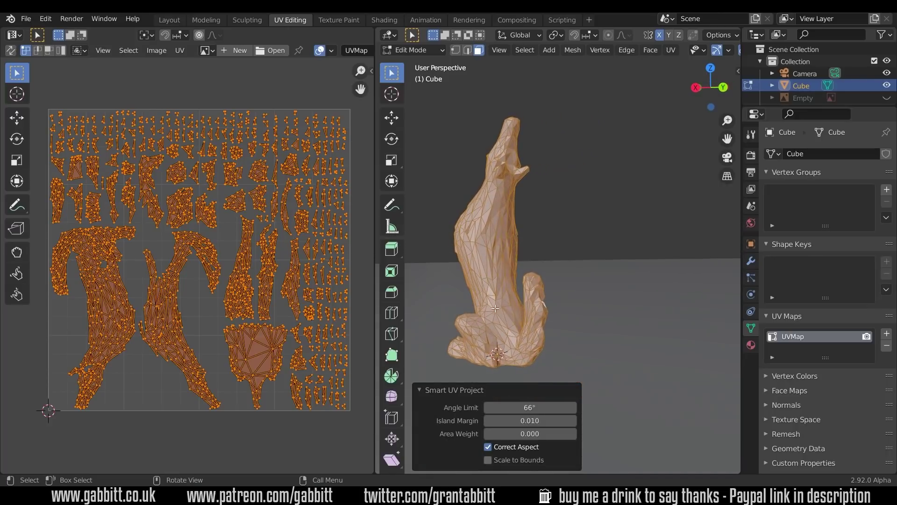
pyautogui.moveTo(469, 305); pyautogui.dragTo(605, 305, button='middle')
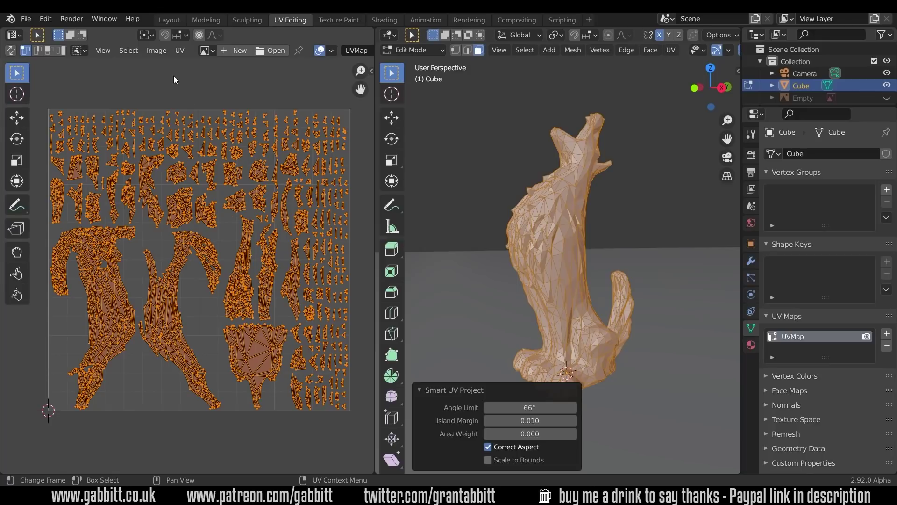
# - Select the overlapping UV faces with Select Overlap and zoom in on them
pyautogui.click(136, 49)
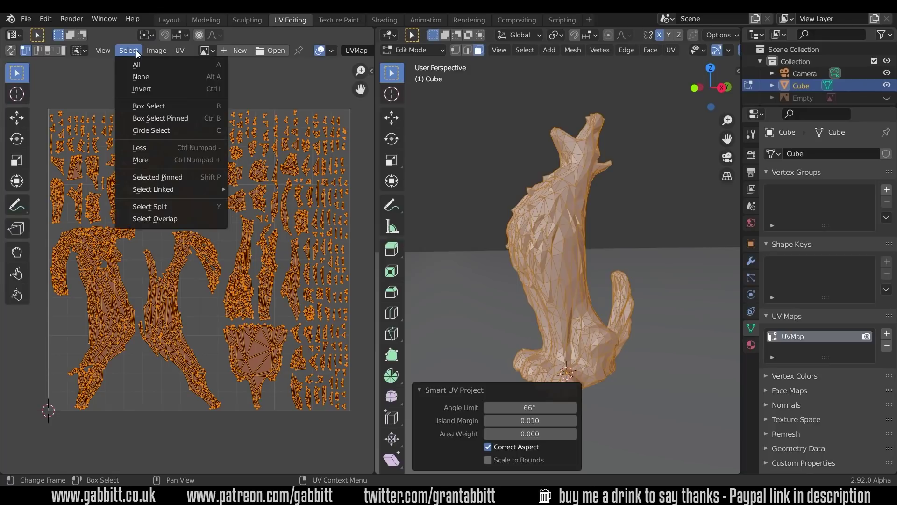
pyautogui.click(167, 217)
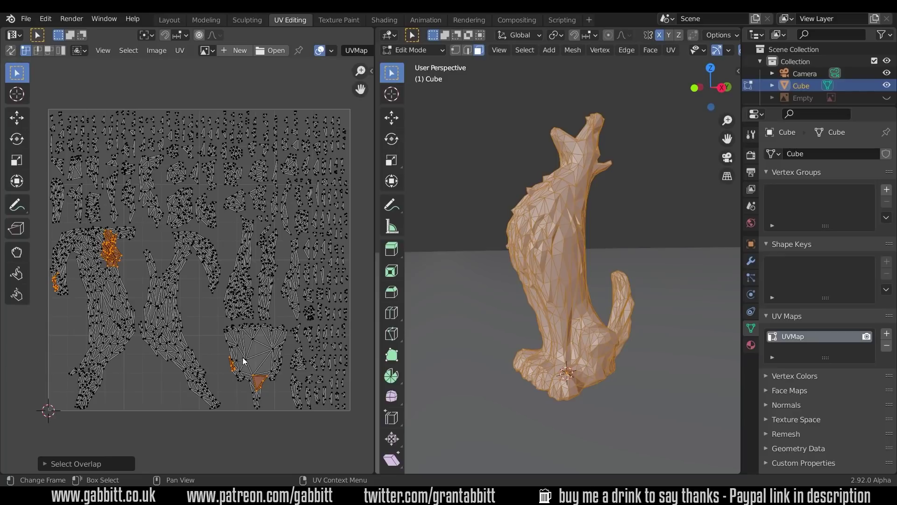
pyautogui.scroll(5, 239, 329)
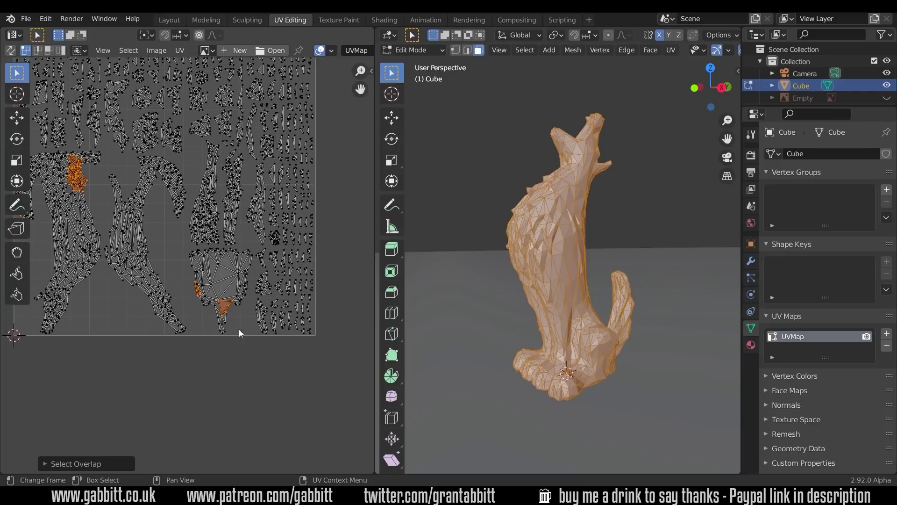
pyautogui.scroll(5, 252, 330)
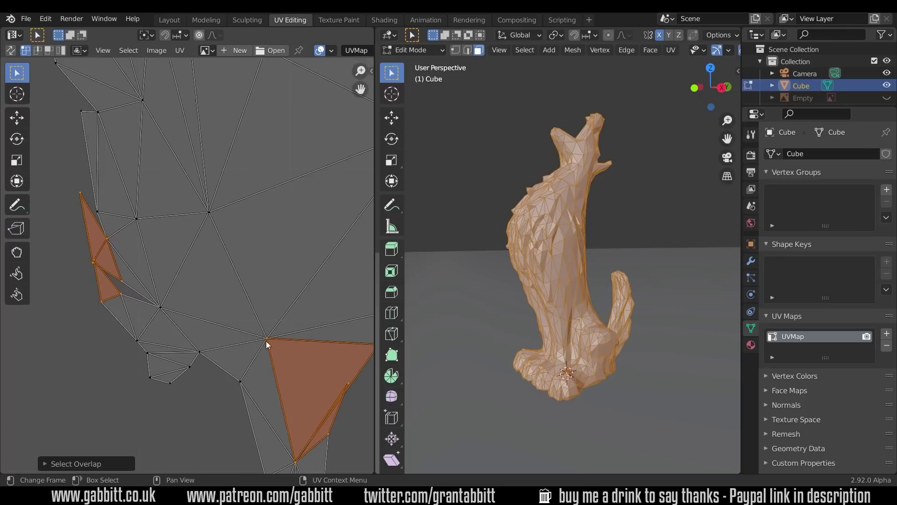
# - Move two overlapping UV vertices clear of the overlap
pyautogui.click(260, 329)
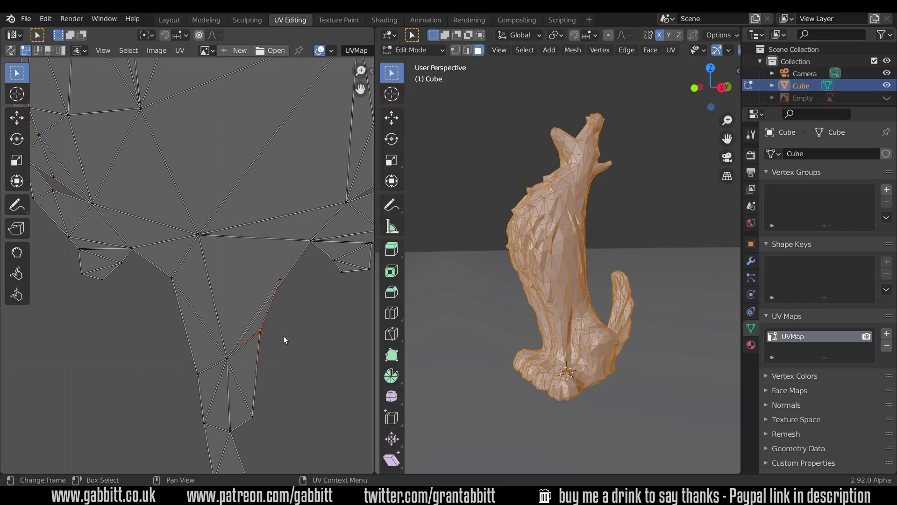
pyautogui.press('g')
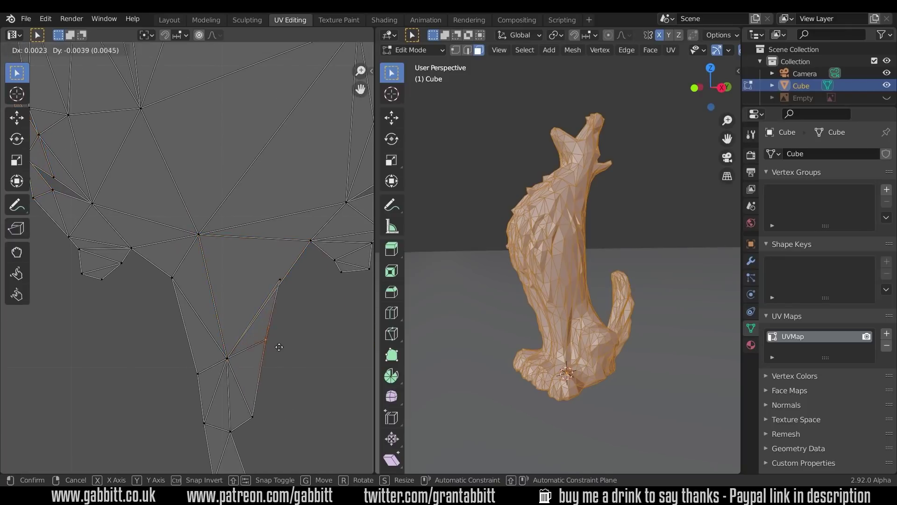
pyautogui.click(293, 357)
pyautogui.click(279, 279)
pyautogui.press('g')
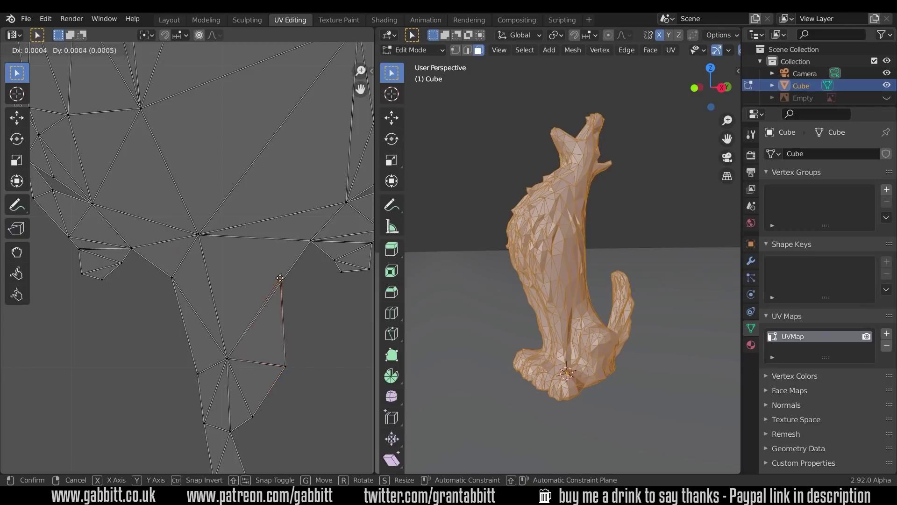
pyautogui.click(289, 321)
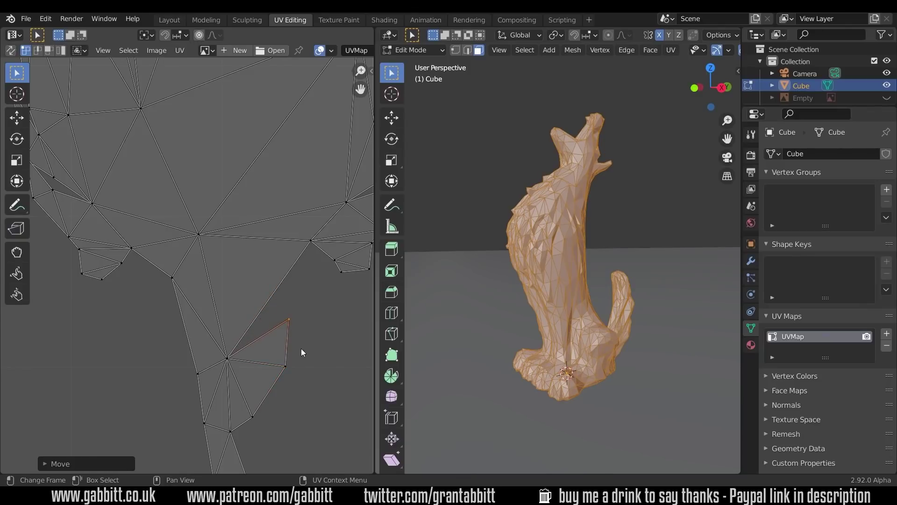
# - Select the remaining overlapping UV faces and zoom to them
pyautogui.click(129, 50)
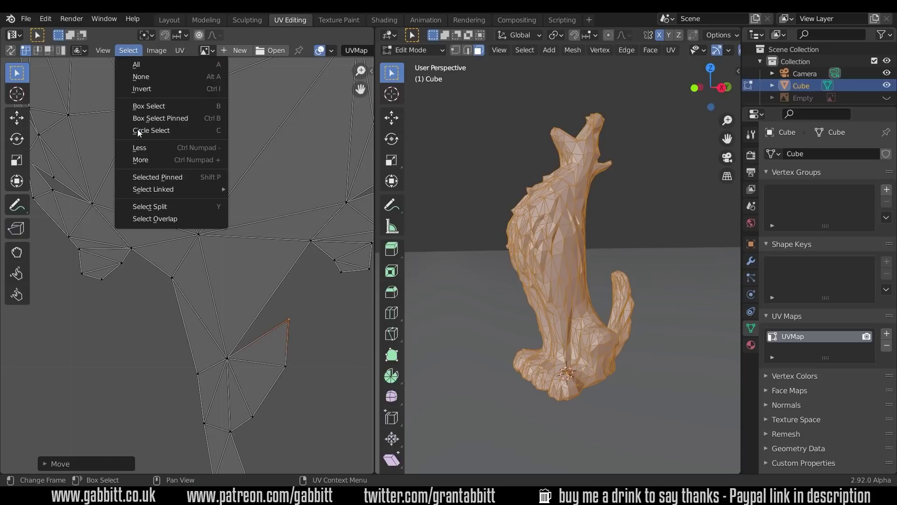
pyautogui.click(150, 219)
pyautogui.scroll(-3, 189, 281)
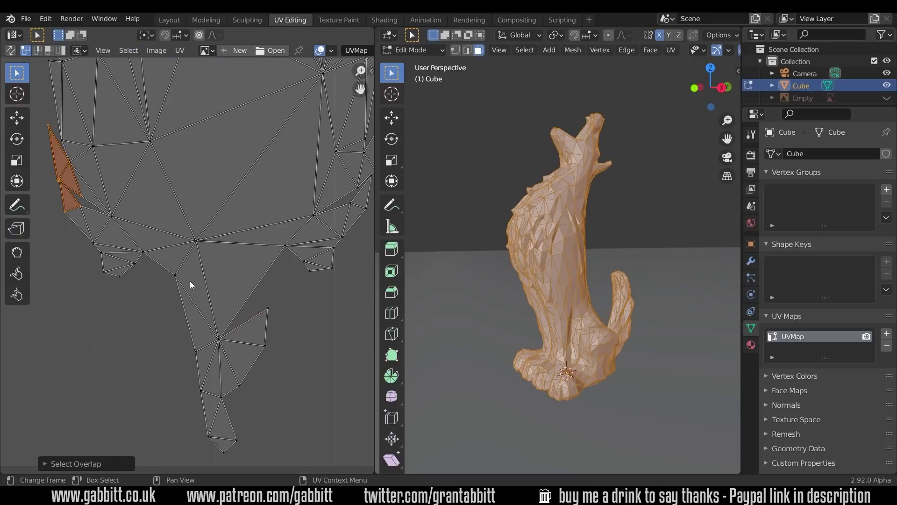
pyautogui.moveTo(190, 281); pyautogui.dragTo(298, 271, button='middle')
pyautogui.scroll(5, 298, 271)
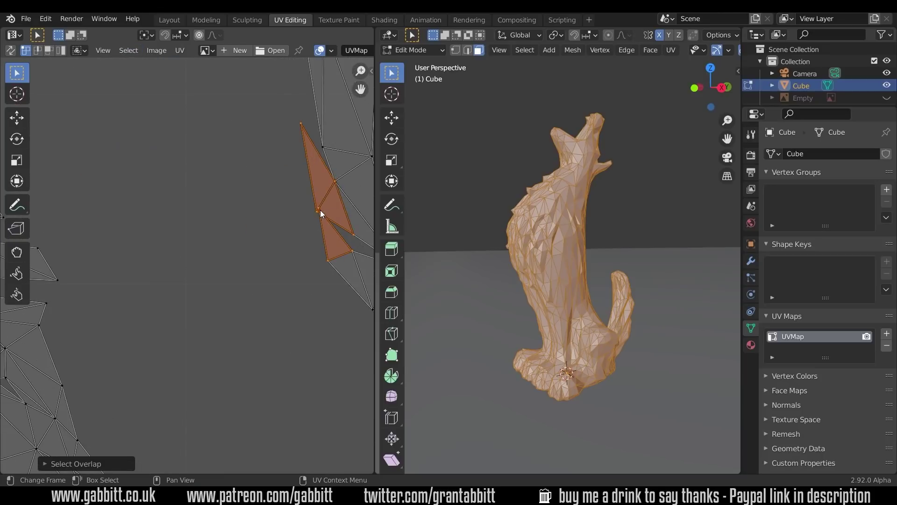
# - Drag the overlapping faces' vertices apart, undoing one overly long move
pyautogui.moveTo(320, 209); pyautogui.dragTo(318, 221)
pyautogui.keyDown('shift'); pyautogui.click(298, 124); pyautogui.keyUp('shift')
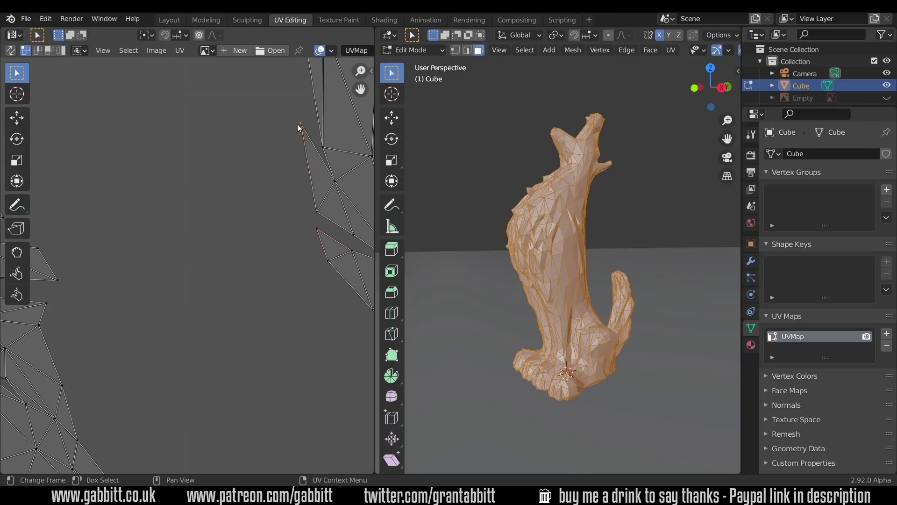
pyautogui.moveTo(297, 124); pyautogui.dragTo(284, 139)
pyautogui.moveTo(316, 229); pyautogui.dragTo(226, 242)
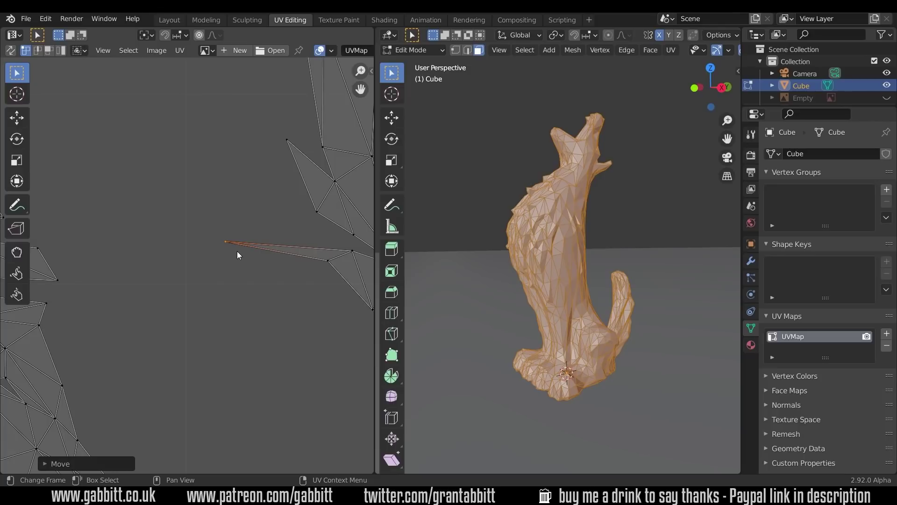
pyautogui.hotkey('ctrl', 'z')
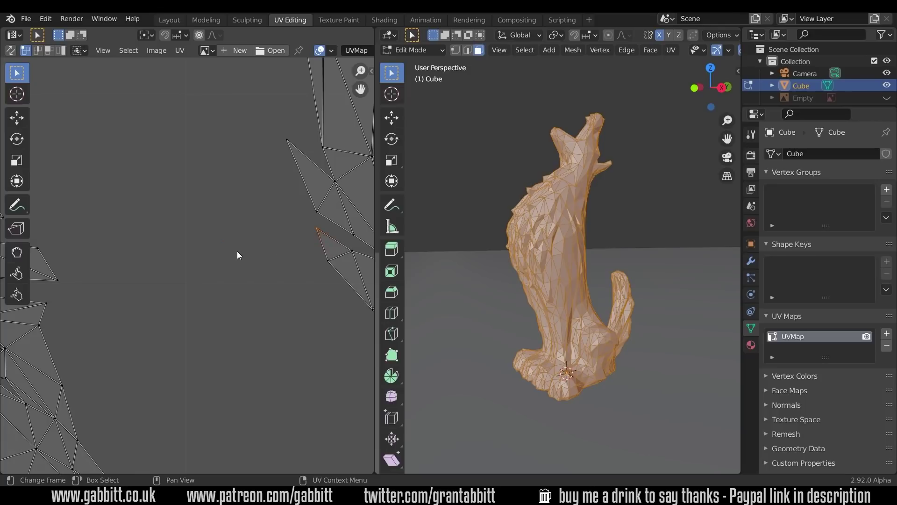
pyautogui.moveTo(321, 231); pyautogui.dragTo(263, 244, button='middle')
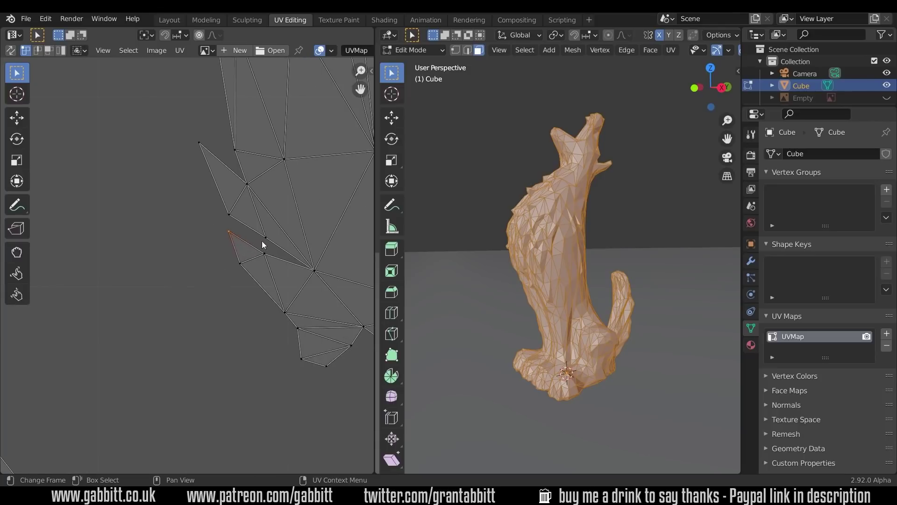
# - Select the overlapping UV faces again and close in on the small overlapping island
pyautogui.click(129, 50)
pyautogui.click(165, 217)
pyautogui.press('Home')
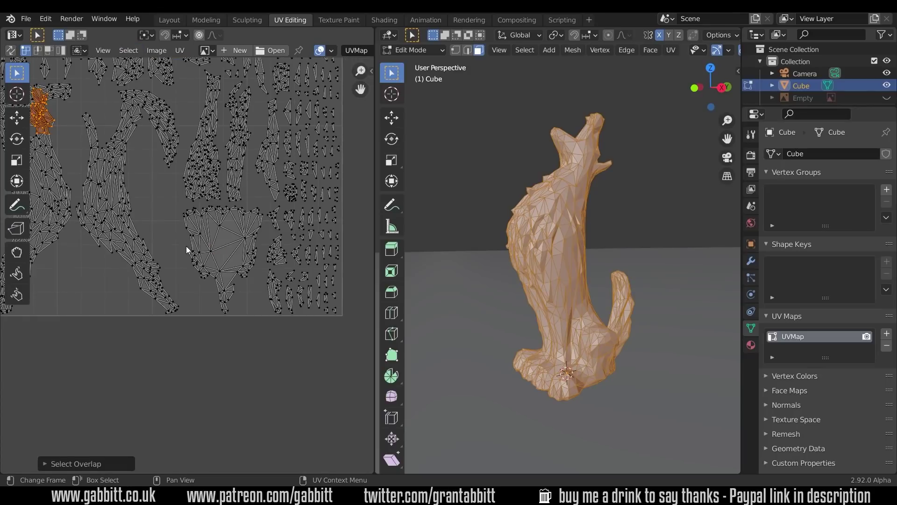
pyautogui.scroll(3, 186, 246)
pyautogui.moveTo(164, 233); pyautogui.dragTo(297, 214, button='middle')
pyautogui.scroll(5, 263, 267)
pyautogui.moveTo(262, 268); pyautogui.dragTo(214, 249, button='middle')
# - Move the selected faces and pull a stray vertex down-left out of the overlap
pyautogui.press('g')
pyautogui.click(220, 144)
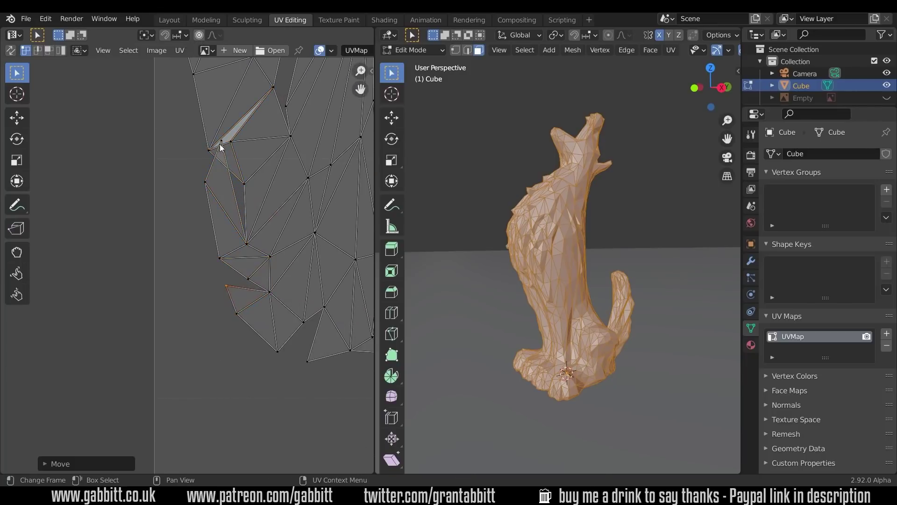
pyautogui.moveTo(220, 144); pyautogui.dragTo(195, 211)
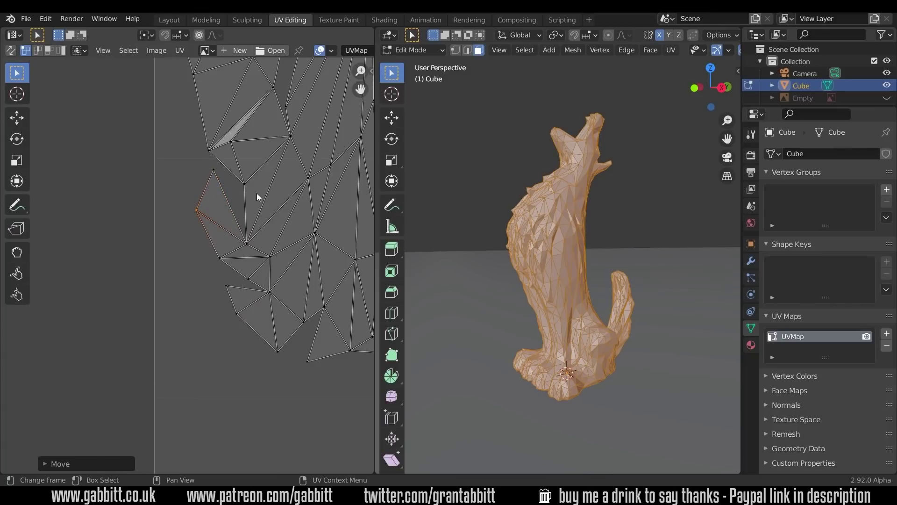
pyautogui.scroll(-3, 261, 186)
# - Re-run Select Overlap and bring the remaining overlapping cluster into view
pyautogui.click(128, 50)
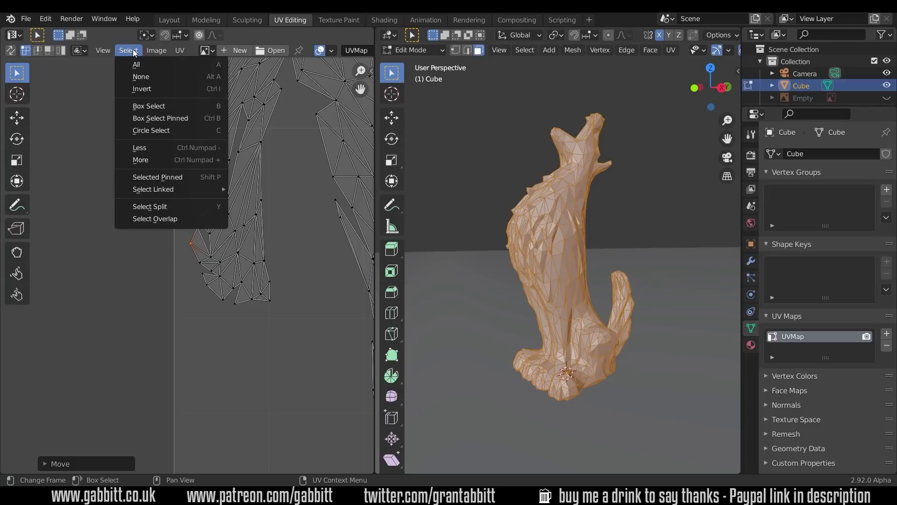
pyautogui.click(154, 218)
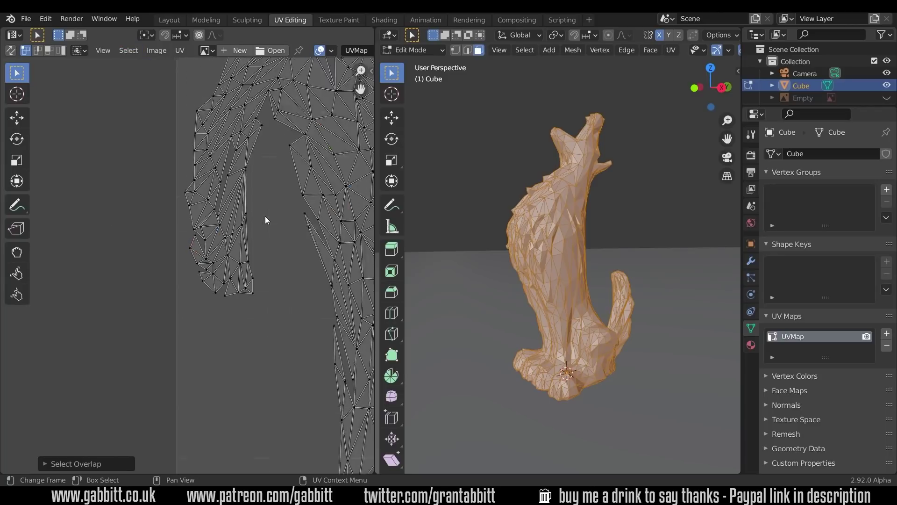
pyautogui.scroll(-6, 265, 216)
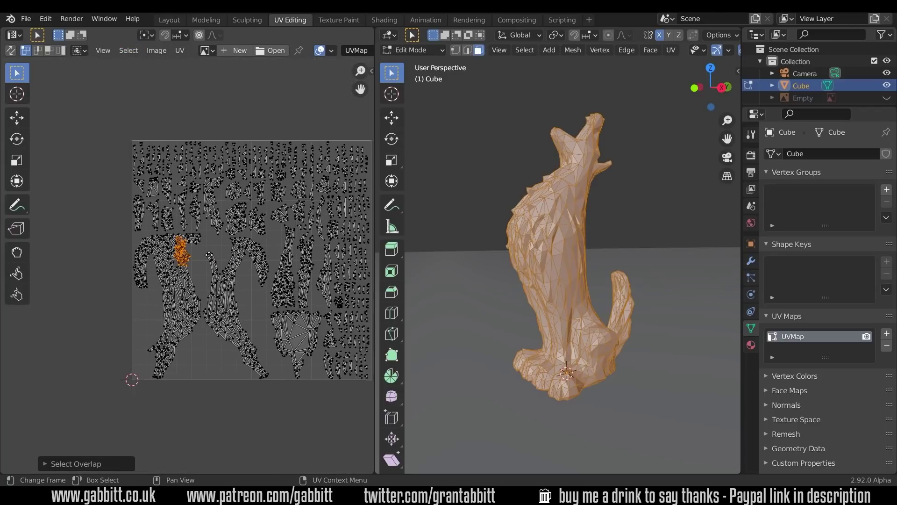
pyautogui.scroll(9, 208, 254)
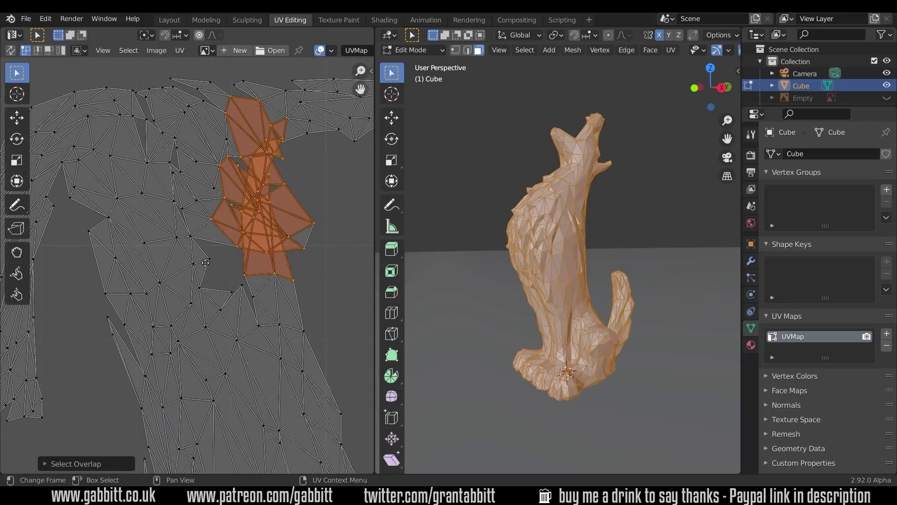
pyautogui.moveTo(206, 262); pyautogui.dragTo(170, 268, button='middle')
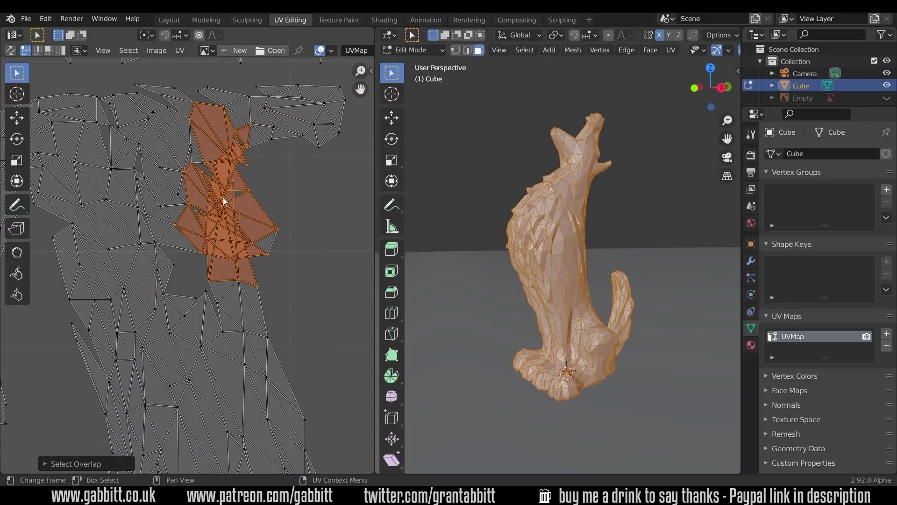
# - In UV face select mode, pick the strip of overlapping faces from the top face down to its bottom
pyautogui.click(51, 52)
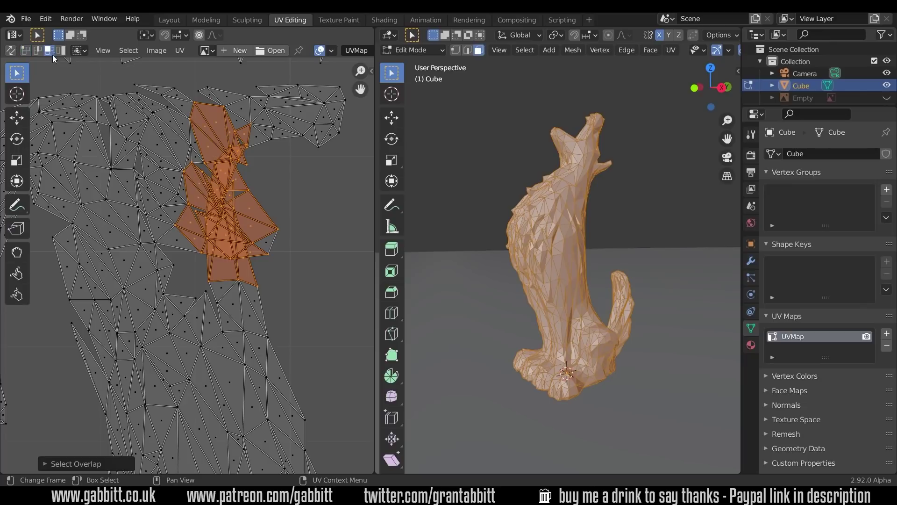
pyautogui.click(237, 154)
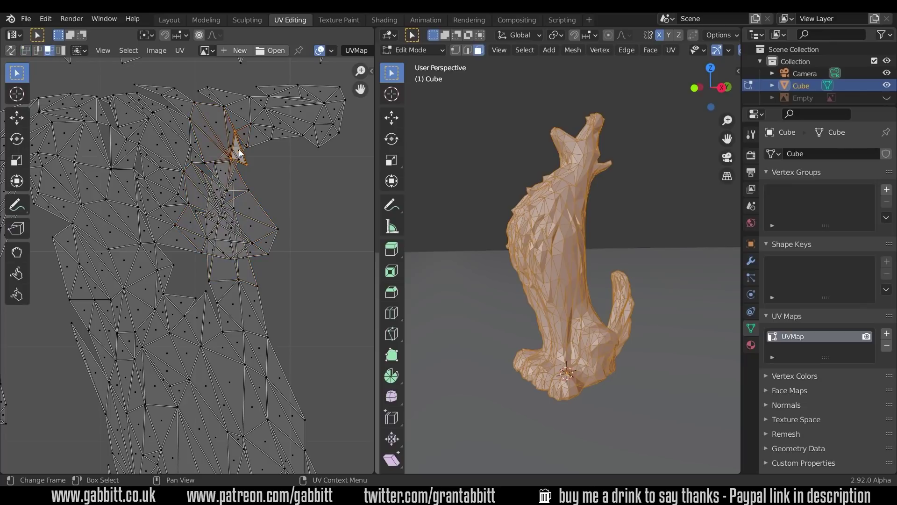
pyautogui.click(225, 173)
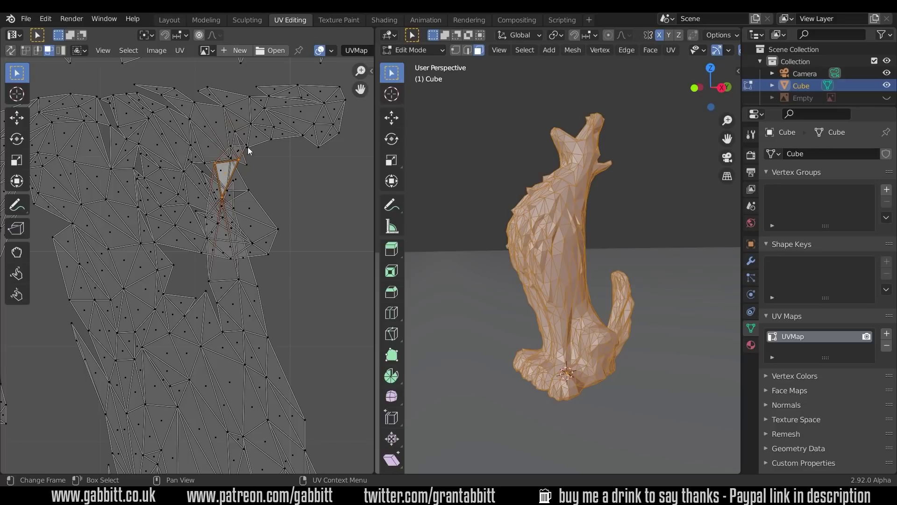
pyautogui.keyDown('ctrl'); pyautogui.click(243, 188); pyautogui.keyUp('ctrl')
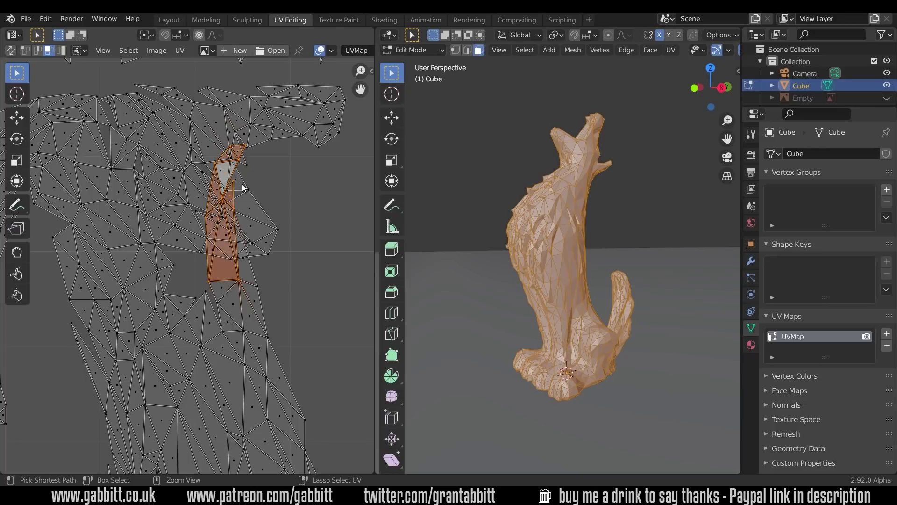
pyautogui.keyDown('ctrl'); pyautogui.click(243, 188); pyautogui.keyUp('ctrl')
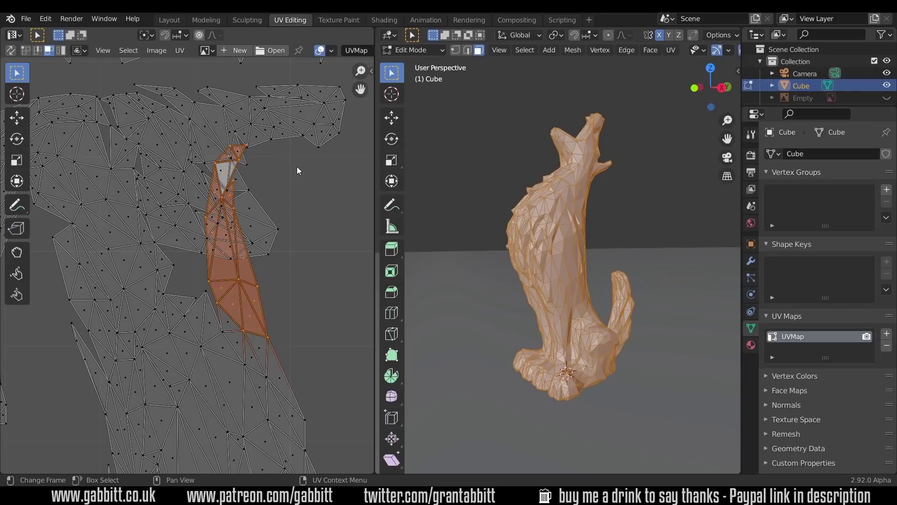
pyautogui.click(236, 156)
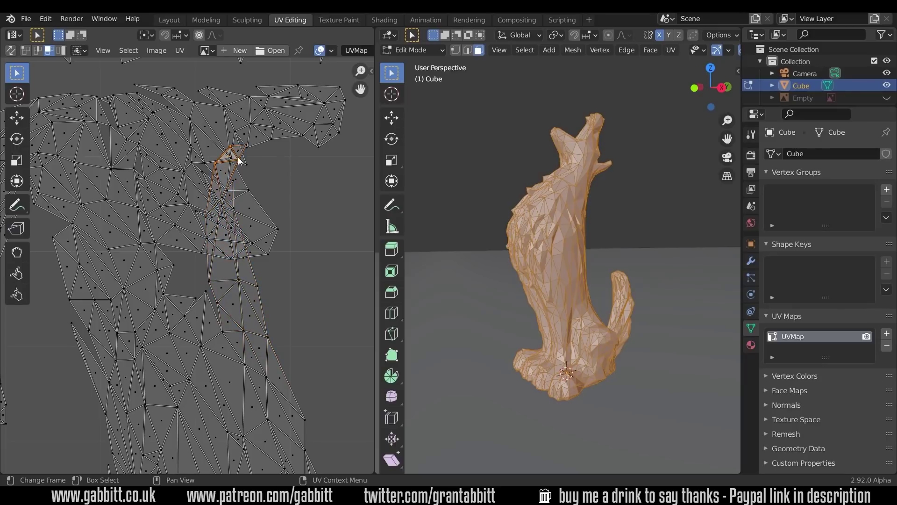
pyautogui.keyDown('ctrl'); pyautogui.click(238, 157); pyautogui.keyUp('ctrl')
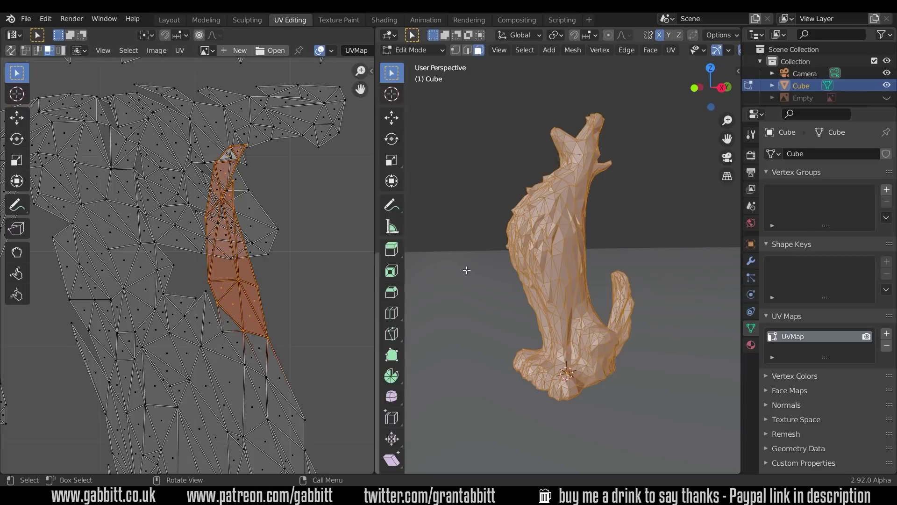
# - Split the selected strip into its own UV island and move it to the empty lower-left area
pyautogui.scroll(-1, 221, 304)
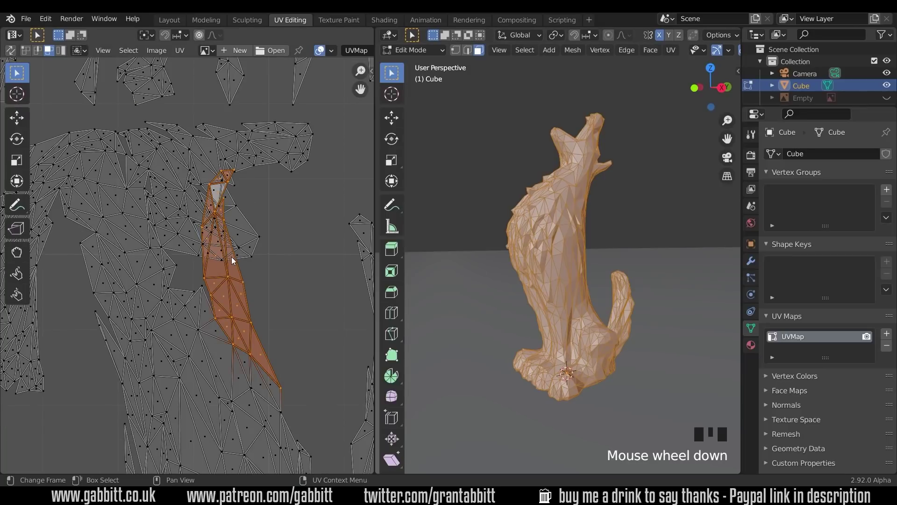
pyautogui.press('g')
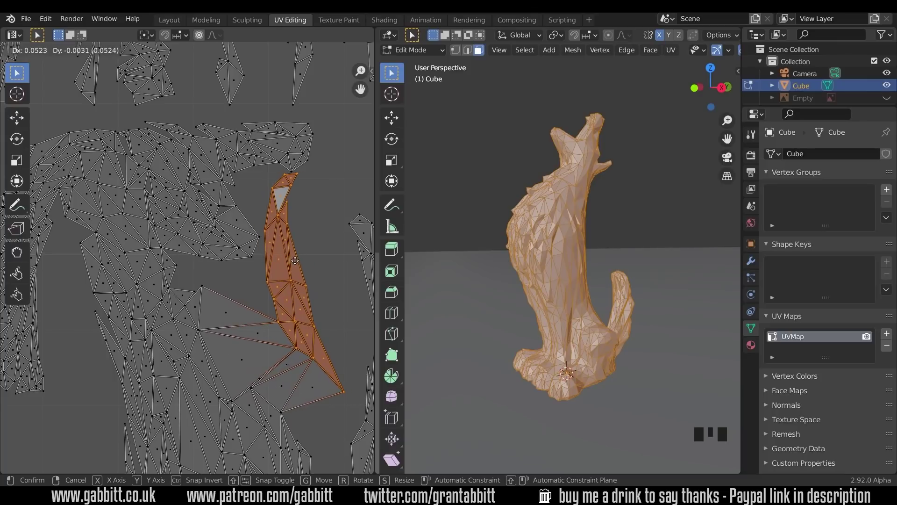
pyautogui.press('Escape')
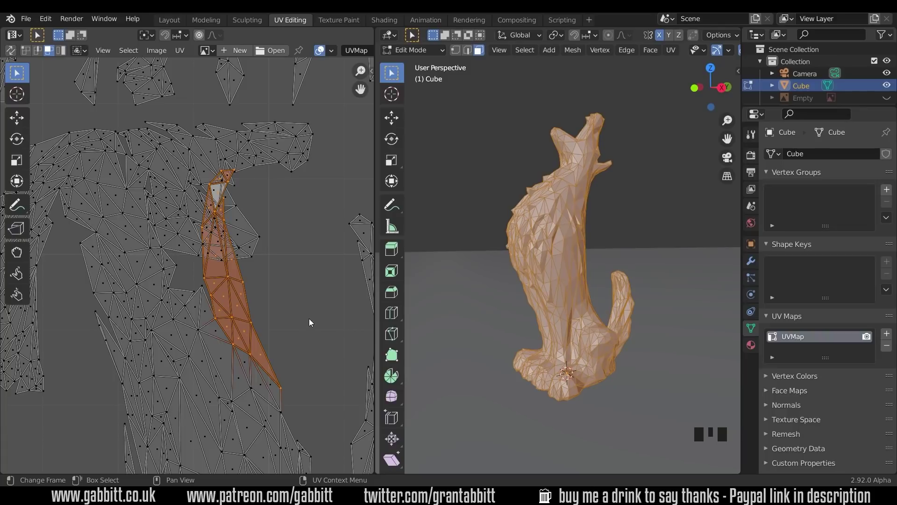
pyautogui.click(179, 50)
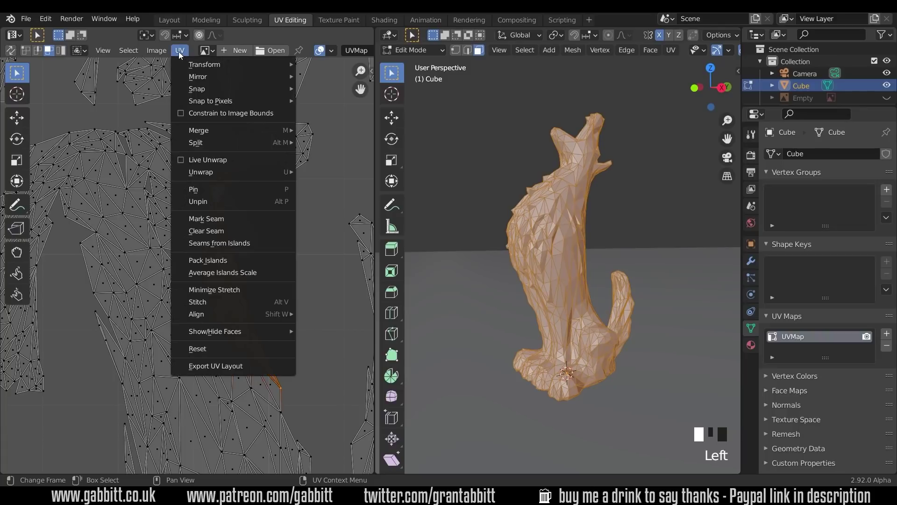
pyautogui.moveTo(207, 140)
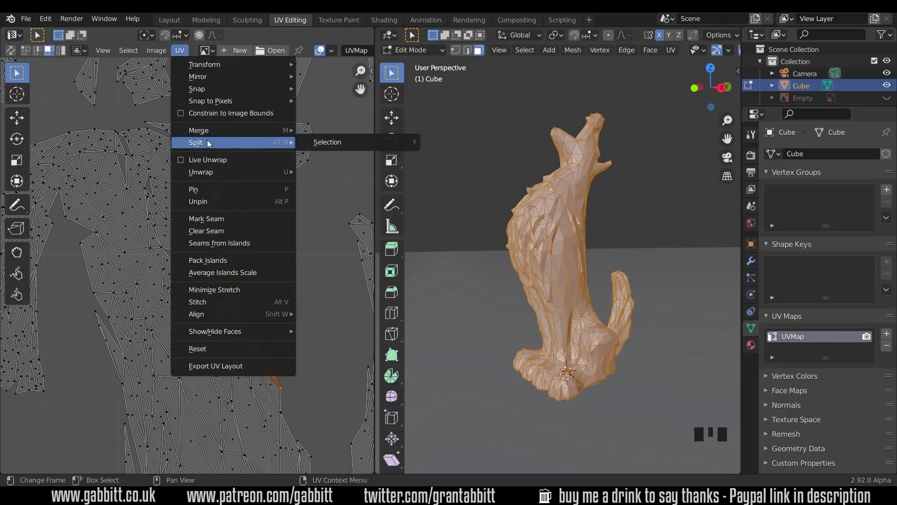
pyautogui.click(347, 143)
pyautogui.scroll(-4, 258, 220)
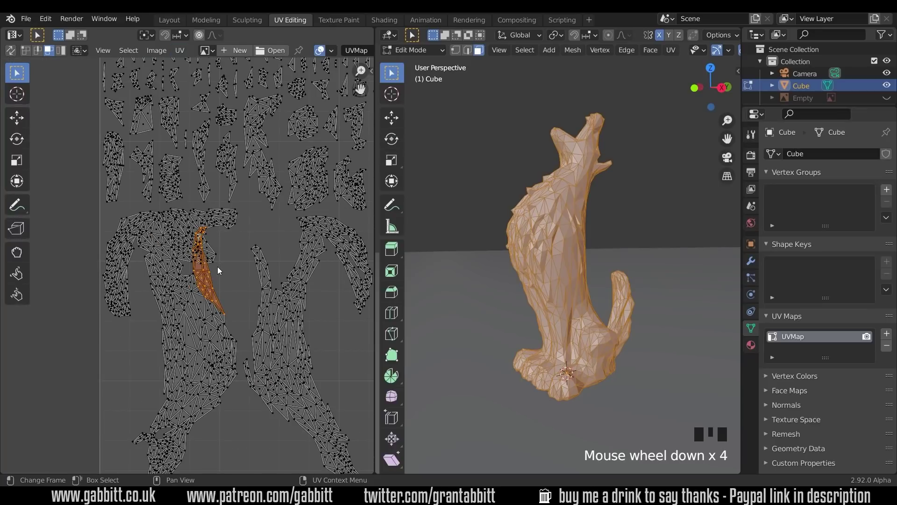
pyautogui.moveTo(217, 266); pyautogui.dragTo(136, 368)
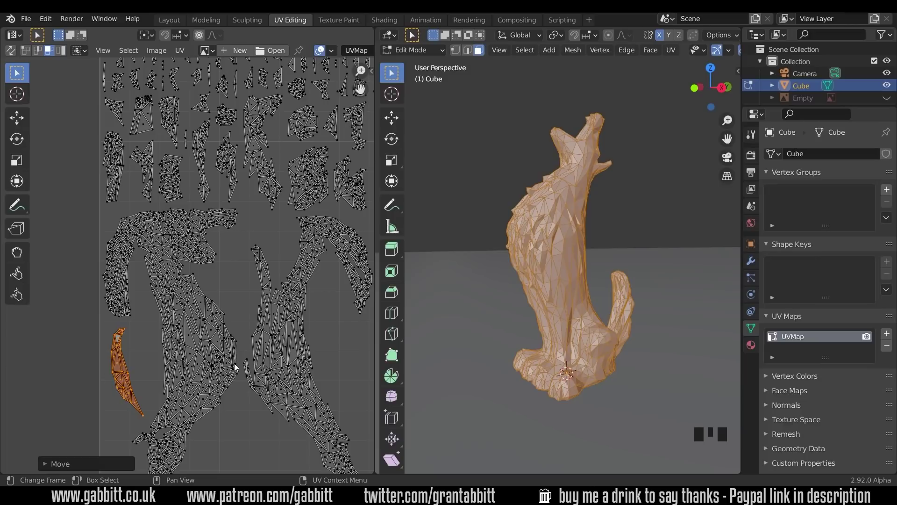
# - Select any remaining overlapping UV faces and zoom out over the whole layout
pyautogui.click(129, 51)
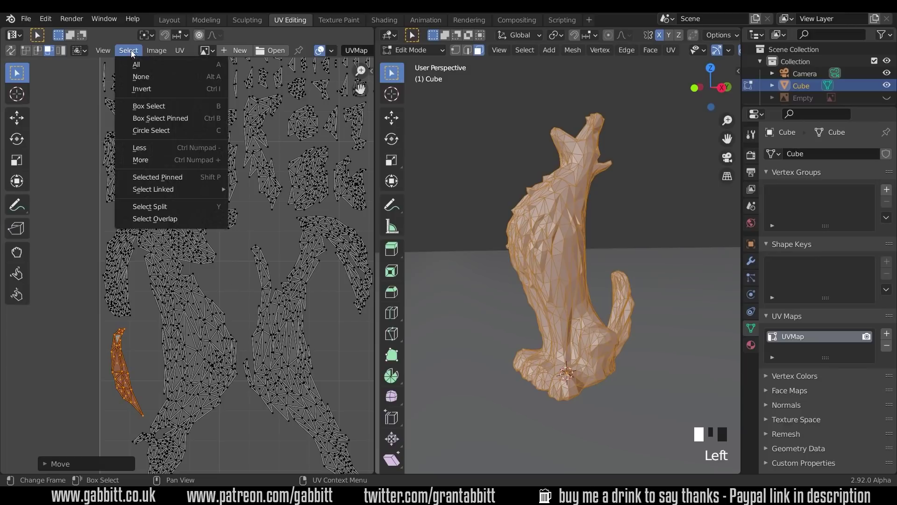
pyautogui.click(171, 219)
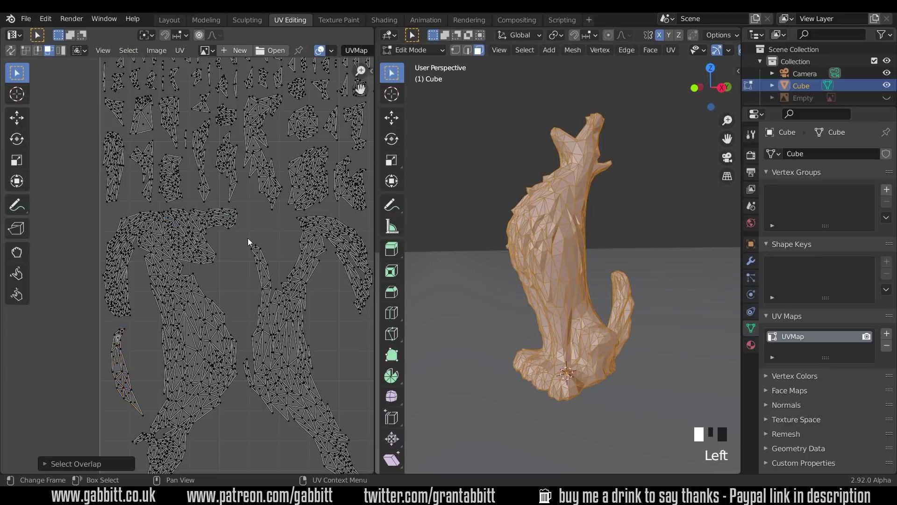
pyautogui.scroll(-4, 249, 260)
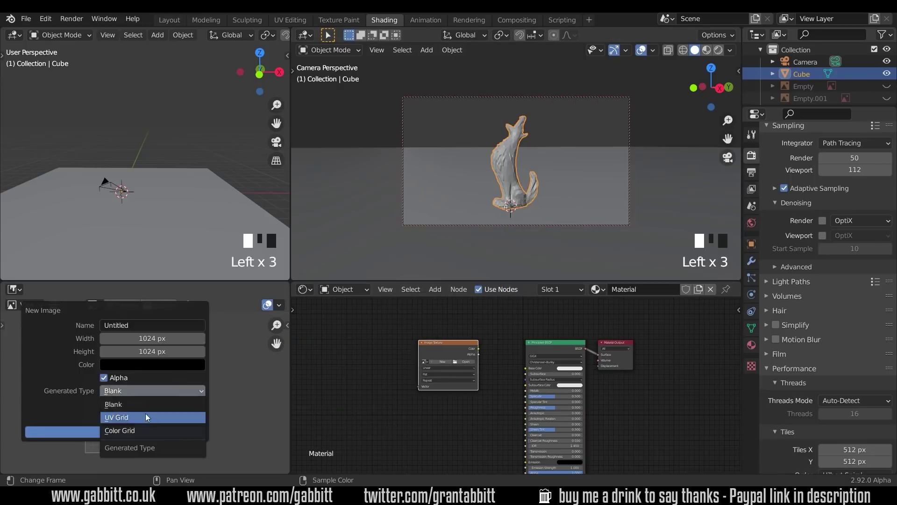
# - Create a new UV Grid image texture and link its Color to the Base Color
pyautogui.click(146, 417)
pyautogui.click(115, 430)
pyautogui.moveTo(479, 349); pyautogui.dragTo(526, 368)
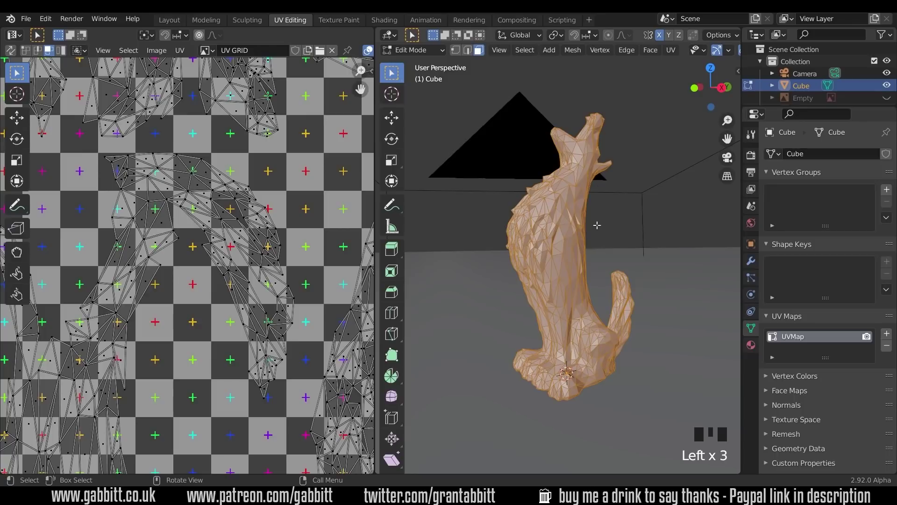
# - Switch to Material Preview and orbit and zoom around the wolf to inspect the checker grid
pyautogui.scroll(-5, 654, 50)
pyautogui.click(707, 50)
pyautogui.moveTo(637, 202); pyautogui.dragTo(626, 220, button='middle')
pyautogui.scroll(2, 624, 238)
pyautogui.scroll(2, 625, 239)
pyautogui.scroll(-3, 193, 268)
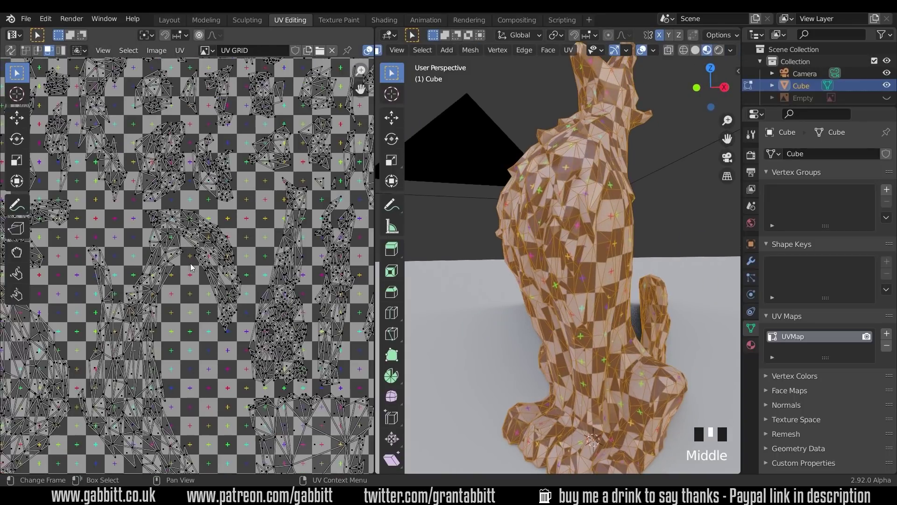
pyautogui.scroll(3, 624, 266)
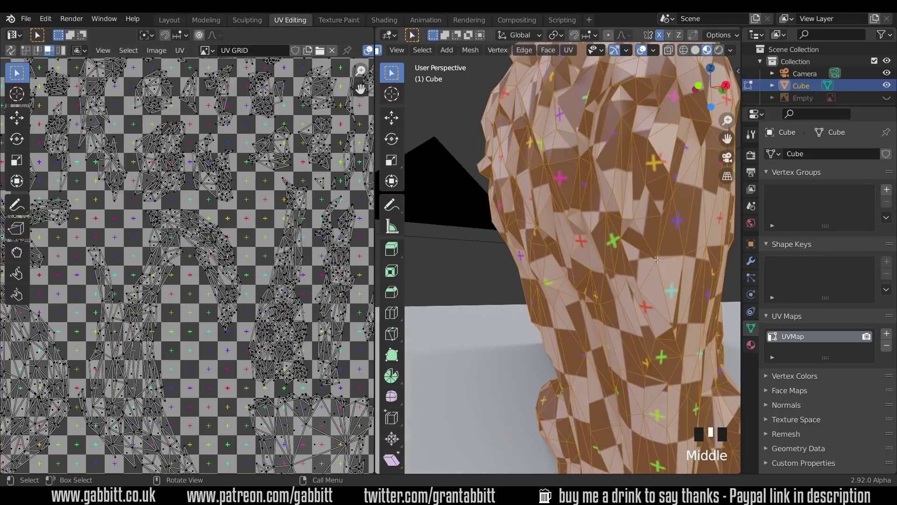
pyautogui.scroll(-3, 586, 287)
pyautogui.moveTo(586, 287); pyautogui.dragTo(518, 255, button='middle')
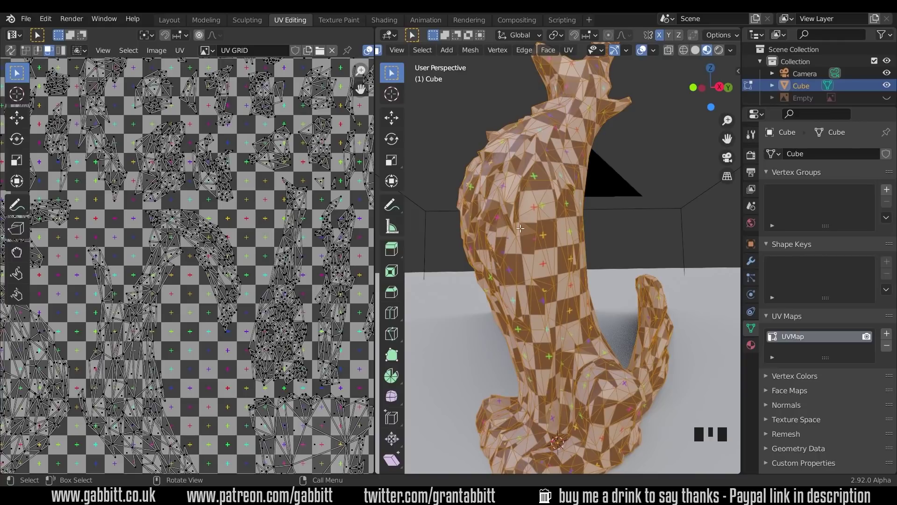
pyautogui.moveTo(533, 196); pyautogui.dragTo(615, 203, button='middle')
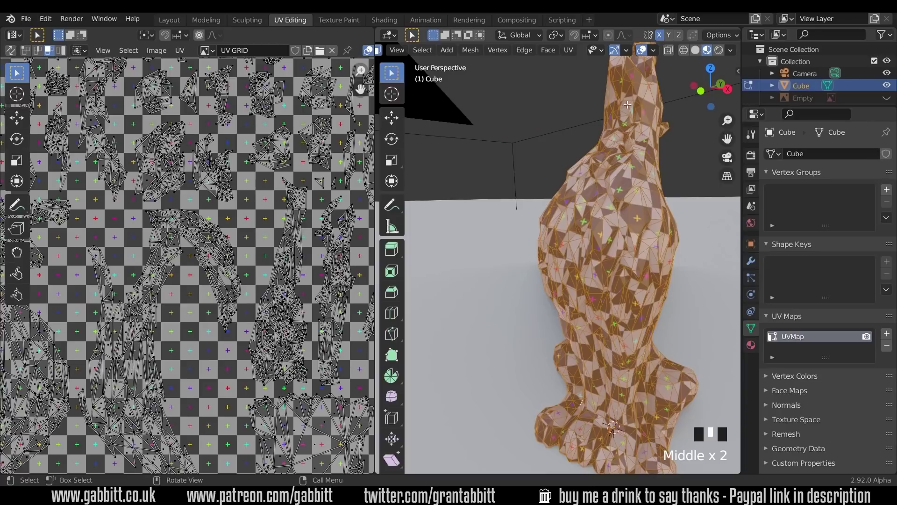
pyautogui.moveTo(571, 227); pyautogui.dragTo(497, 250, button='middle')
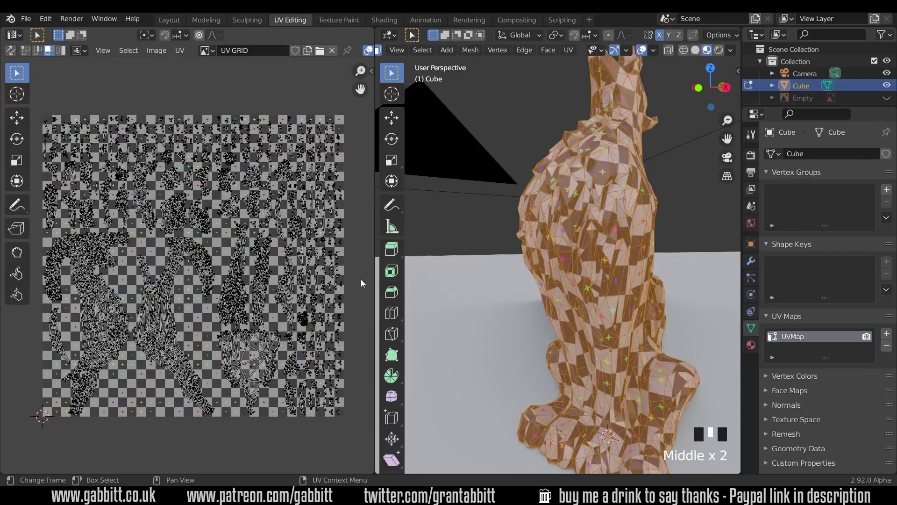
# - Select the wolf's remaining overlapping UV faces with Select Overlap and bring up UV > Split
pyautogui.click(122, 51)
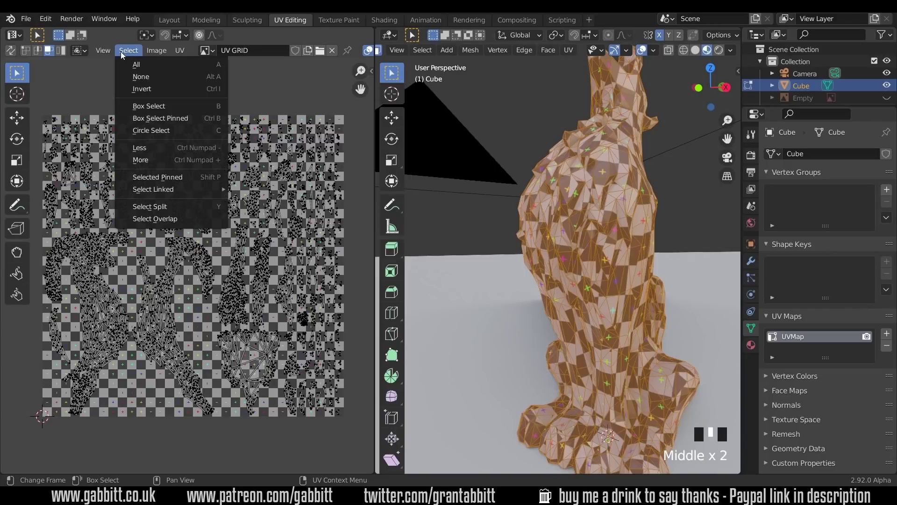
pyautogui.click(147, 220)
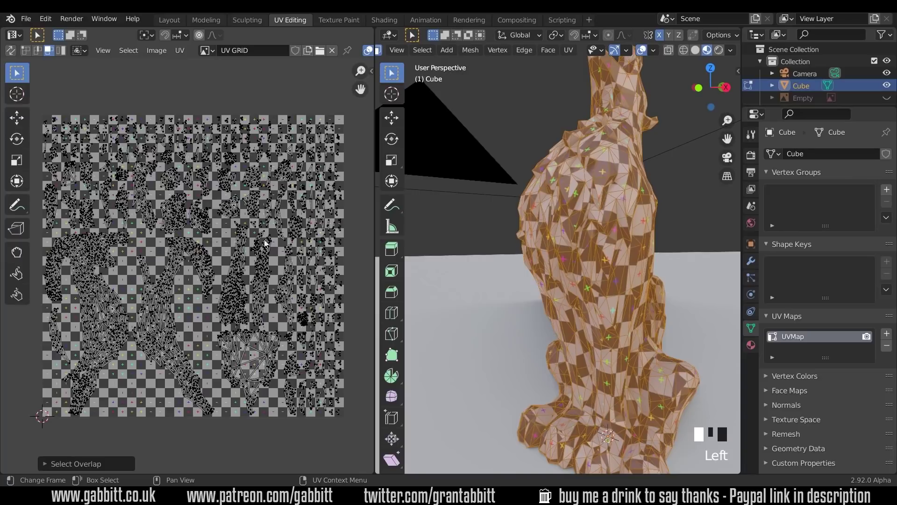
pyautogui.click(179, 54)
pyautogui.moveTo(207, 145)
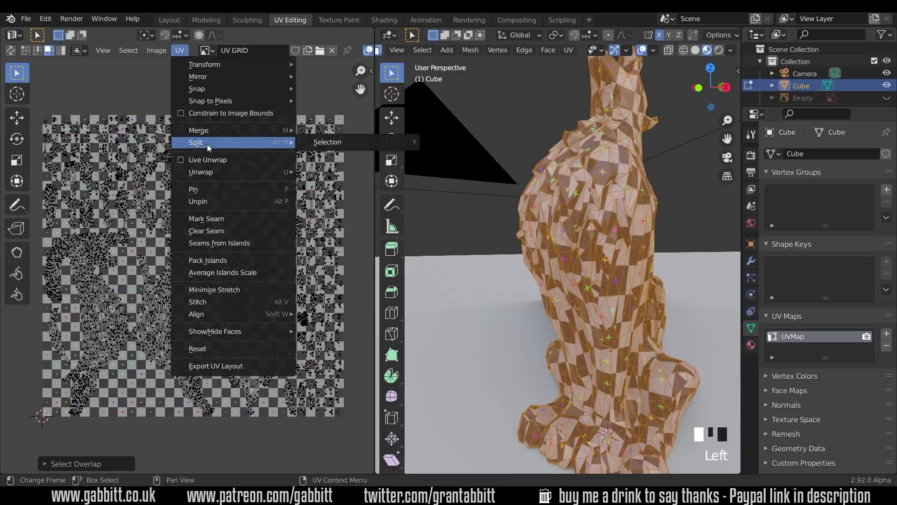